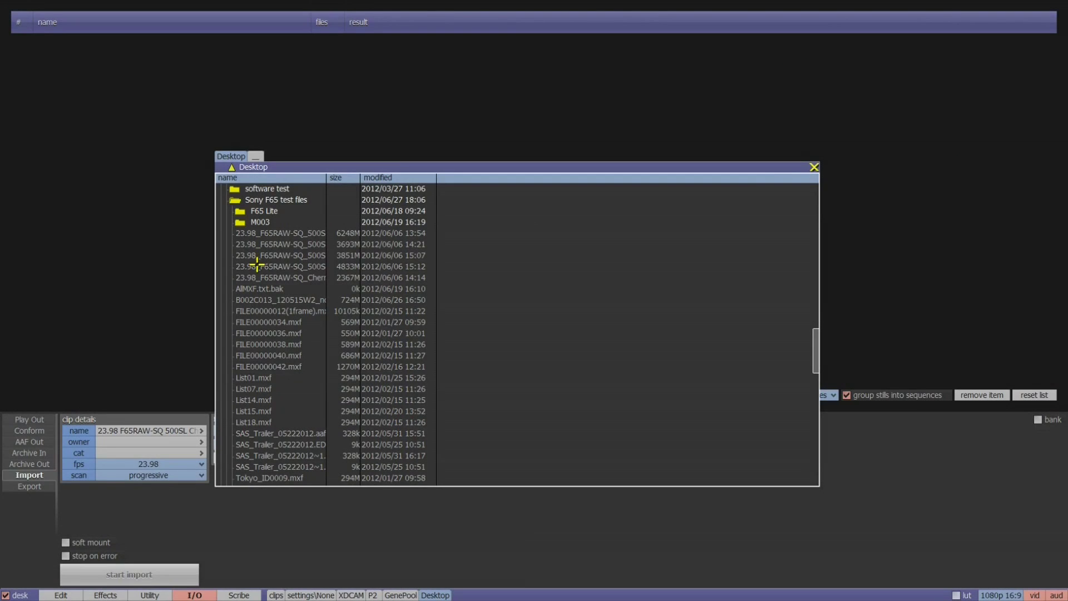
Drag '23.98_F65RAW-SQ_500SL_Closeup.mxf' from the Desktop browser into the import list.
drag(255, 268, 75, 144)
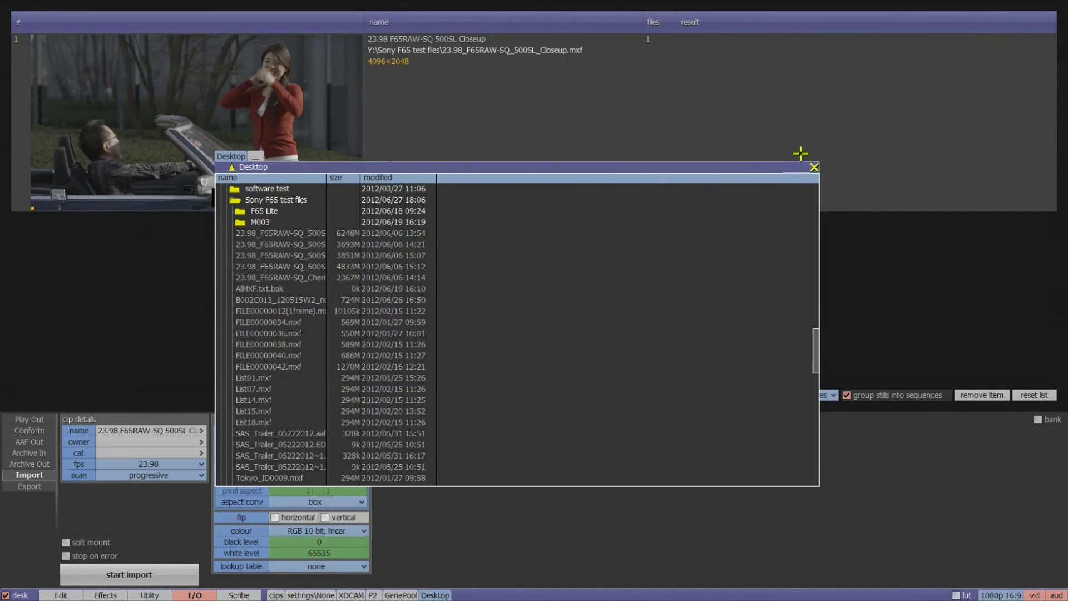
Close the file browser and keep Debayer Quality at High Quality.
click(813, 167)
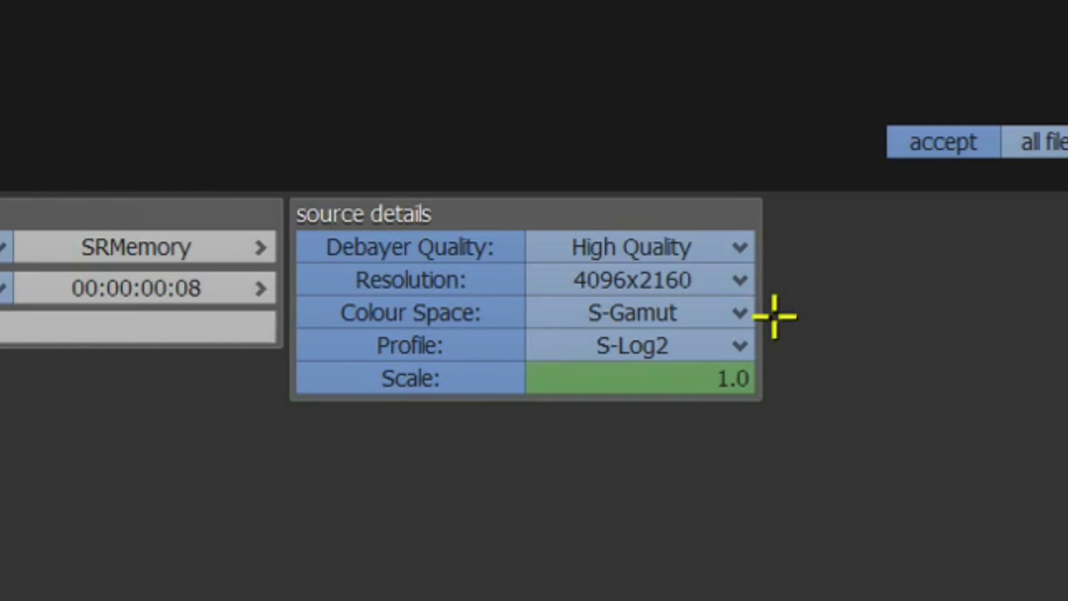
click(684, 247)
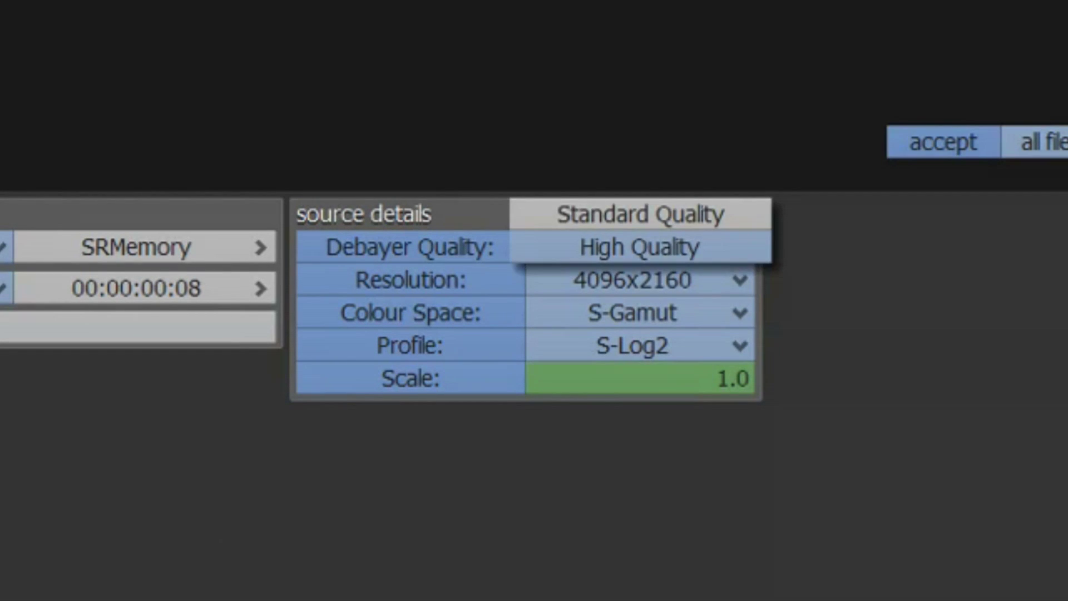
click(640, 213)
click(640, 248)
click(639, 277)
click(640, 246)
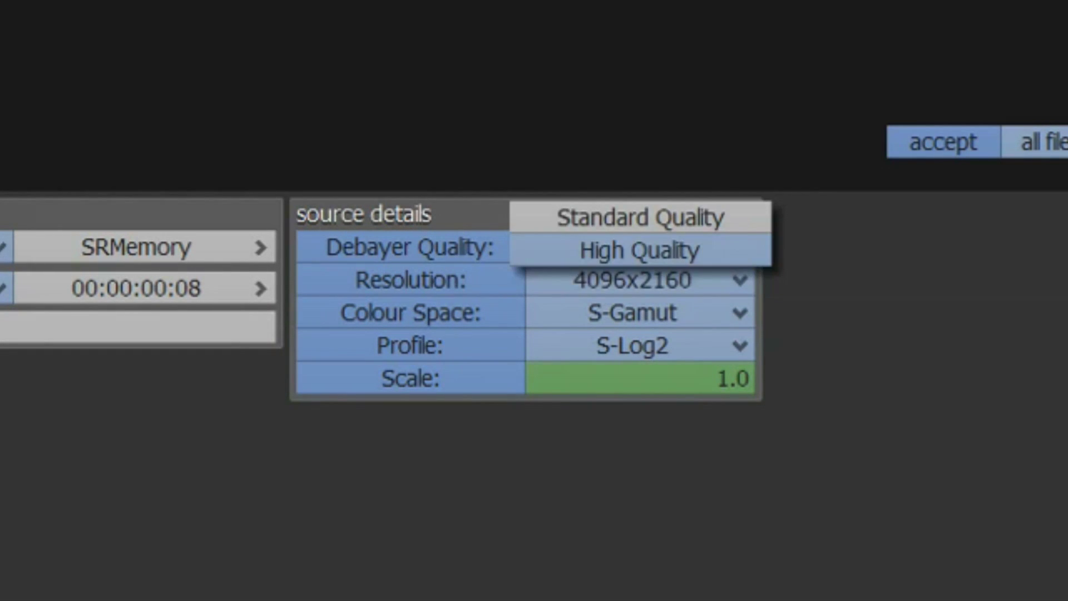
Browse the available resolutions and keep the full 4096x2160 resolution.
click(640, 250)
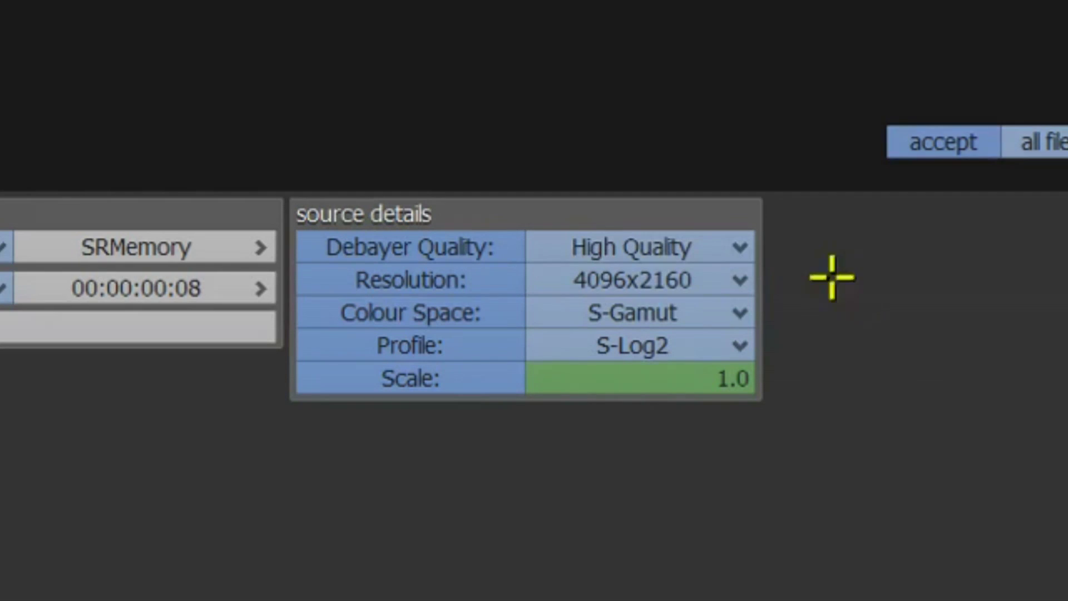
click(742, 279)
click(640, 312)
click(640, 280)
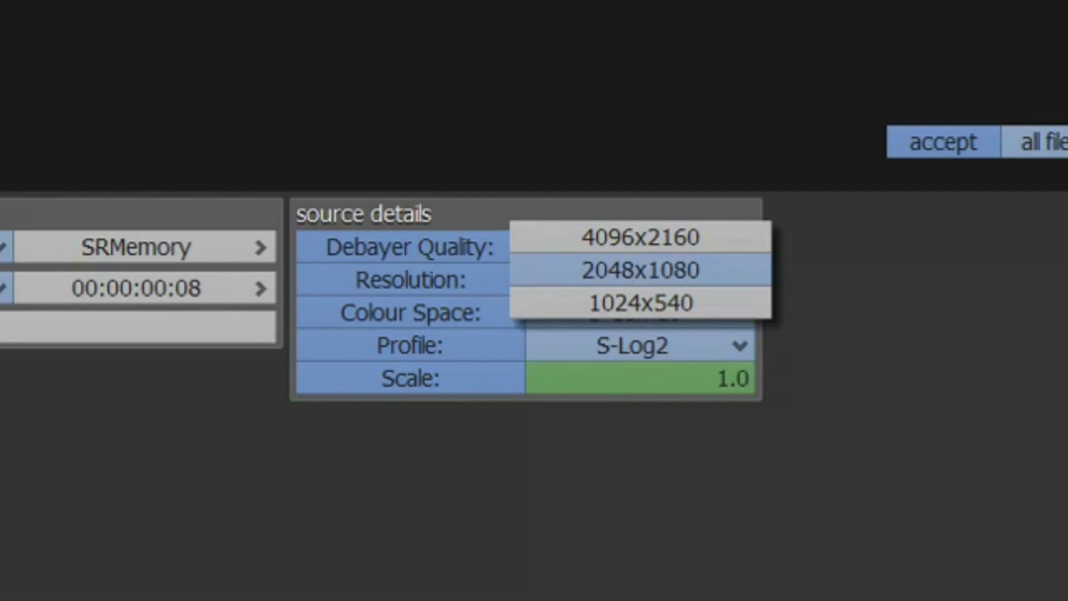
click(640, 302)
click(639, 279)
click(640, 217)
click(639, 280)
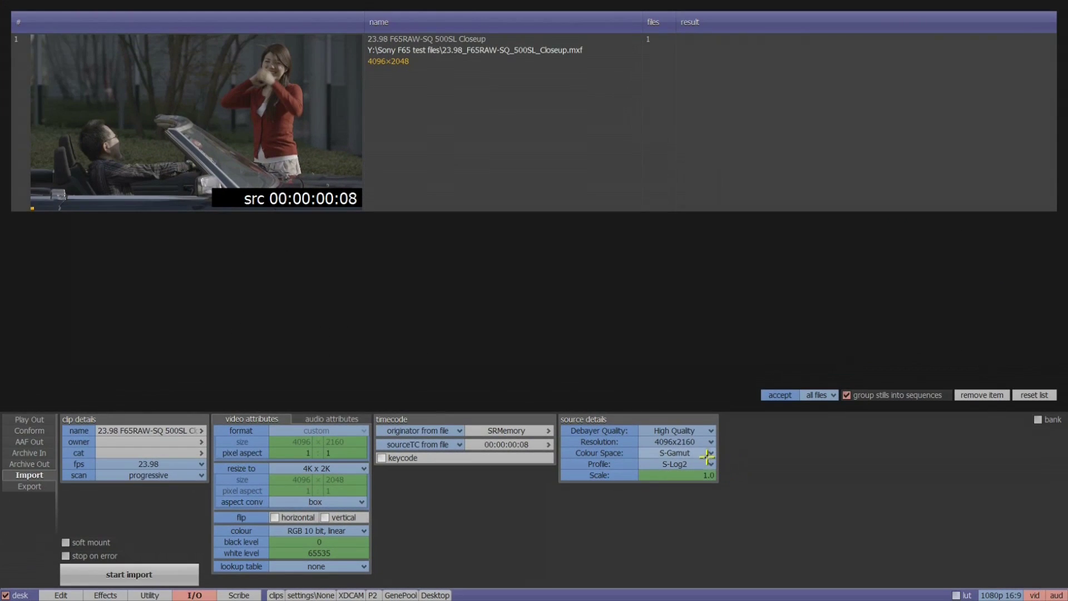
Switch the source colour space to sRGB/rec-709.
click(706, 452)
click(677, 464)
click(706, 463)
click(677, 452)
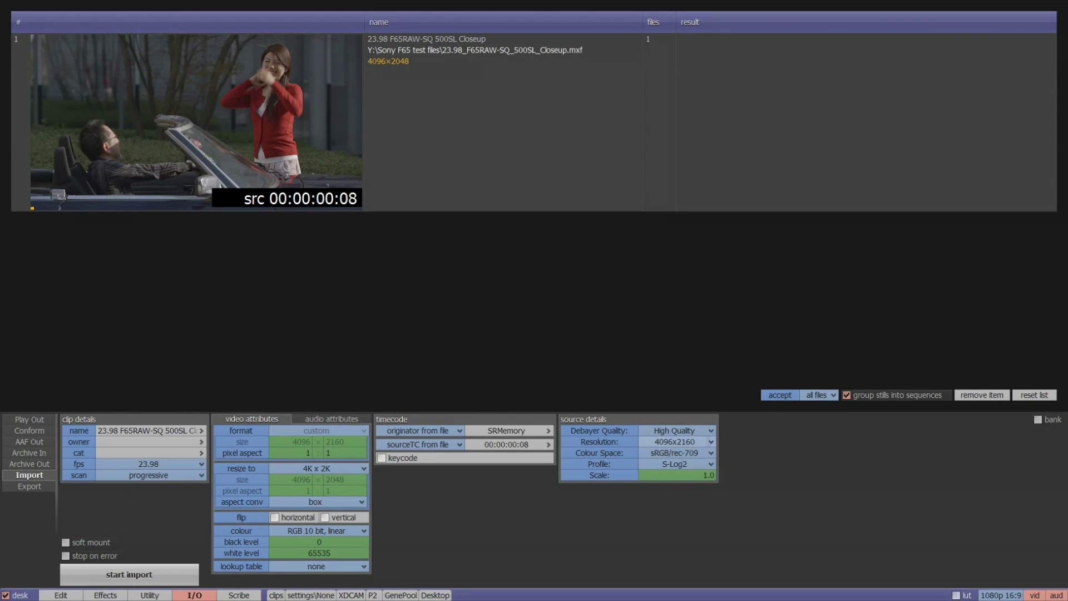
Try P3, then XYZ, then ACES as colour space, and reopen the list.
click(705, 463)
click(705, 453)
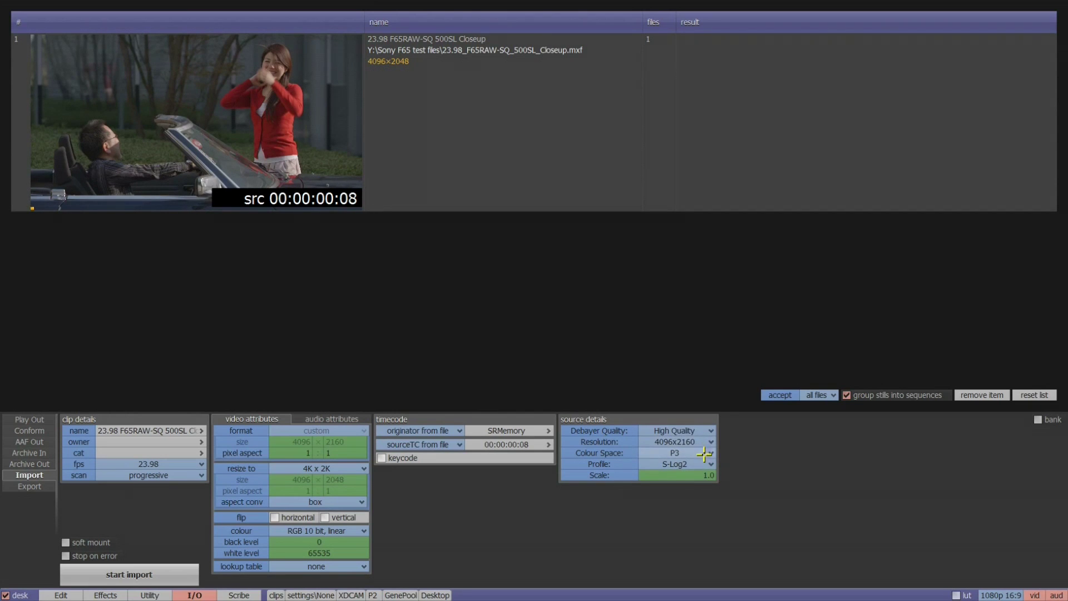
click(676, 463)
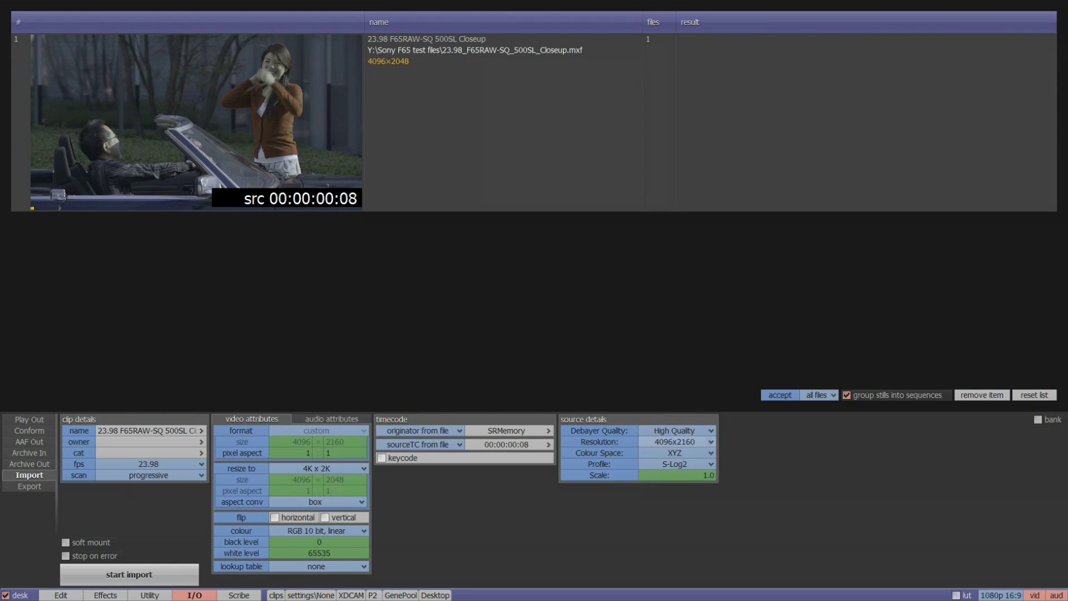
click(706, 453)
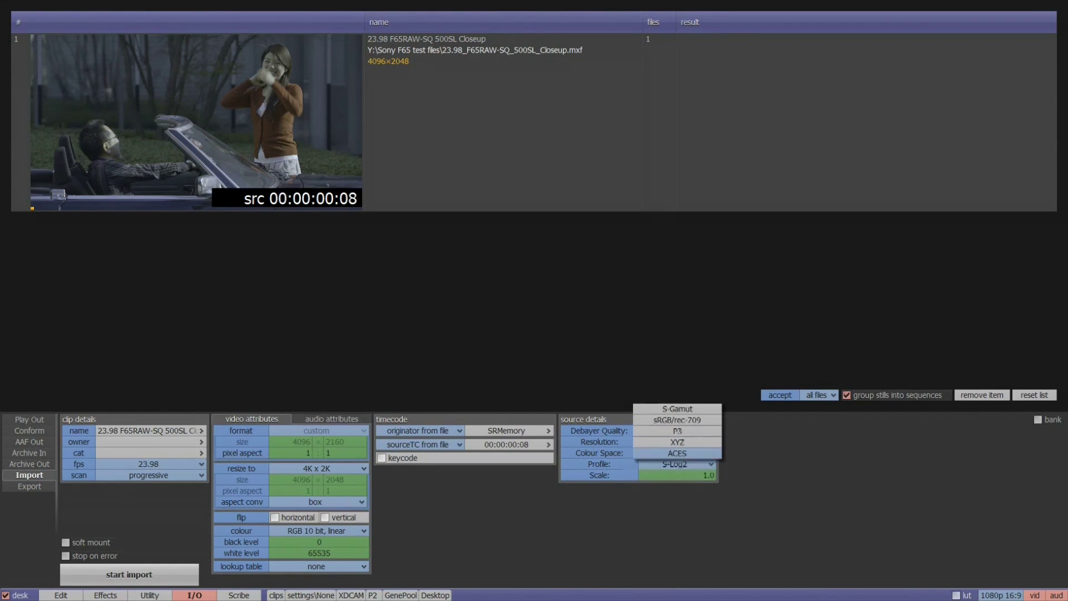
click(677, 465)
click(706, 452)
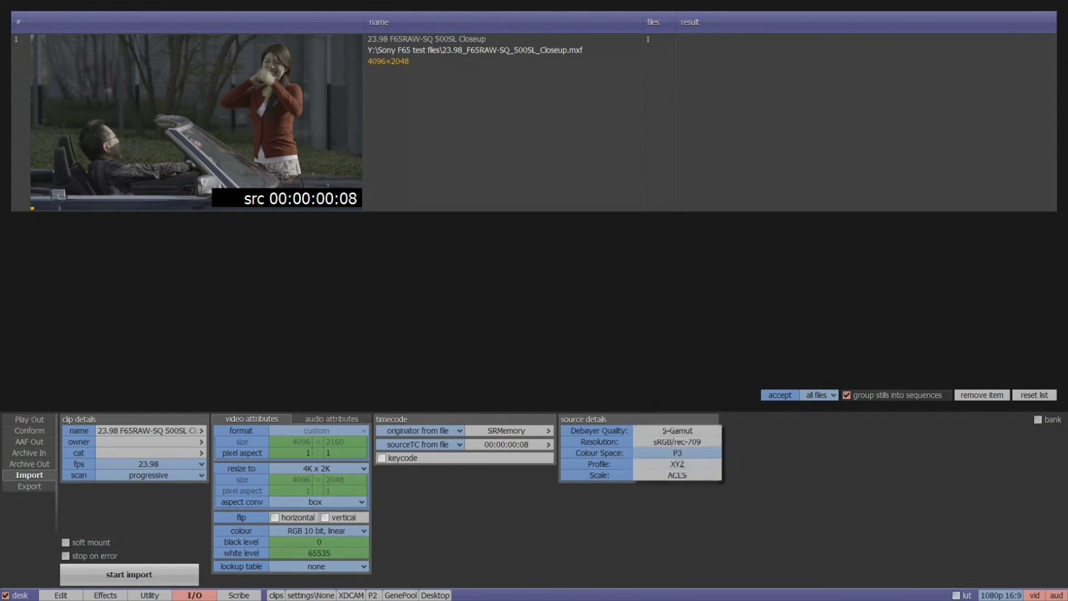
Set colour space to S-Gamut, profile to Linear, and raise the scale.
click(705, 452)
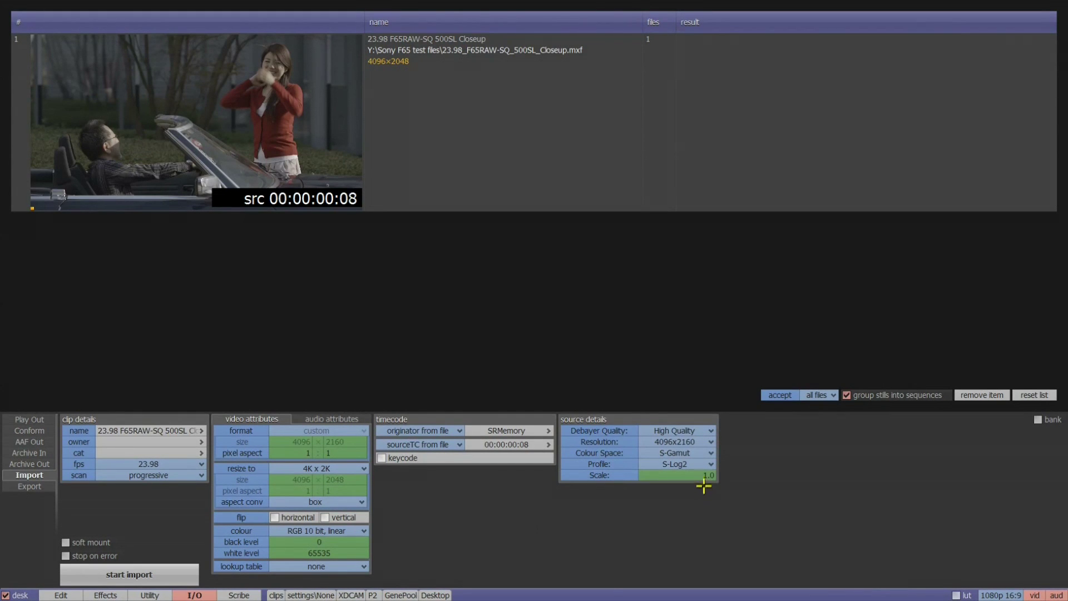
click(706, 464)
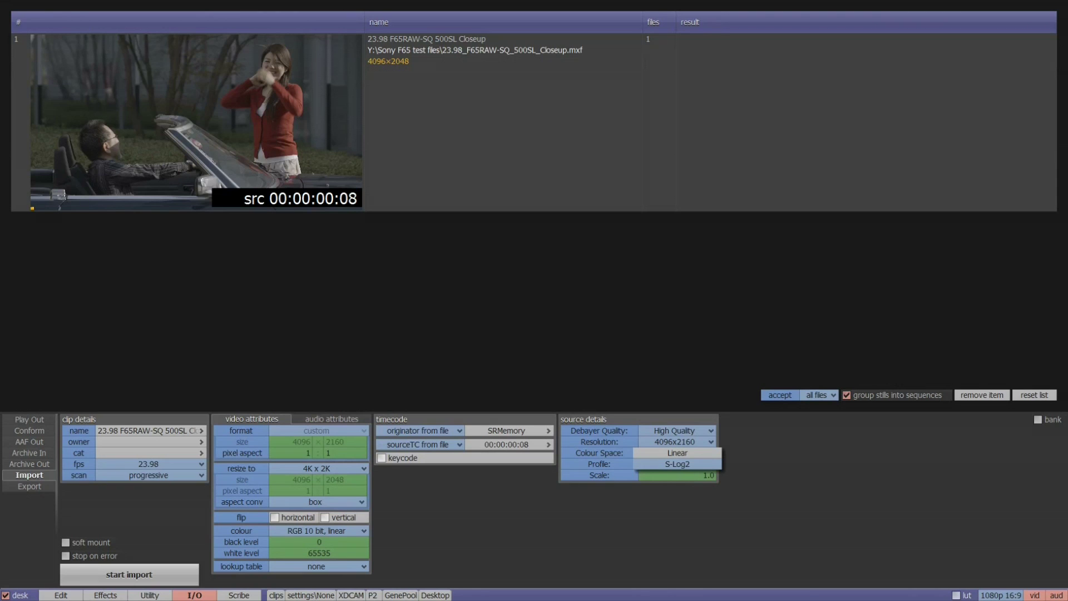
click(706, 452)
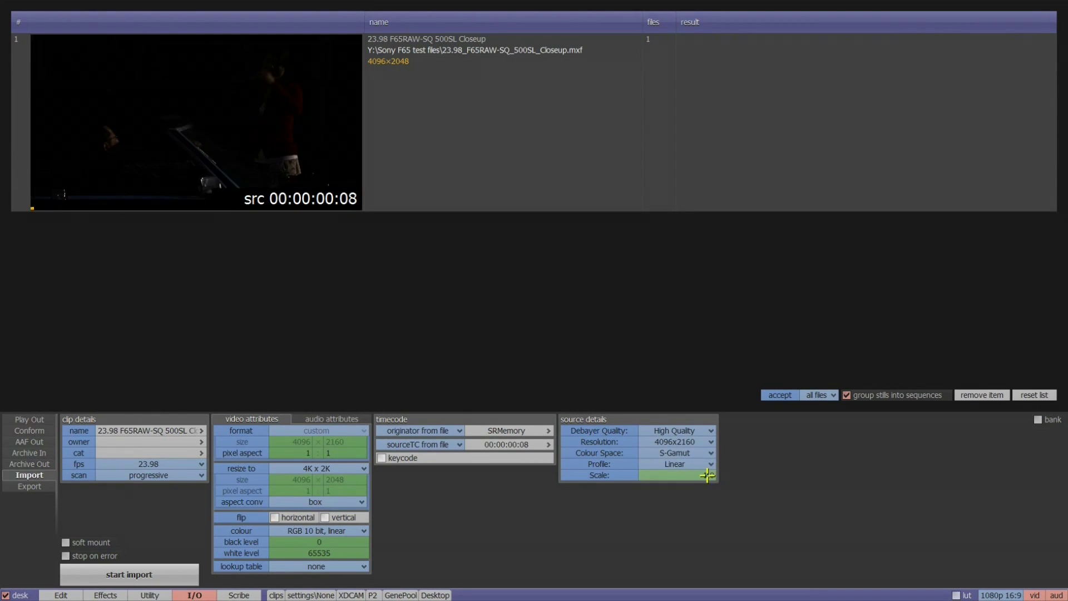
drag(706, 475, 694, 342)
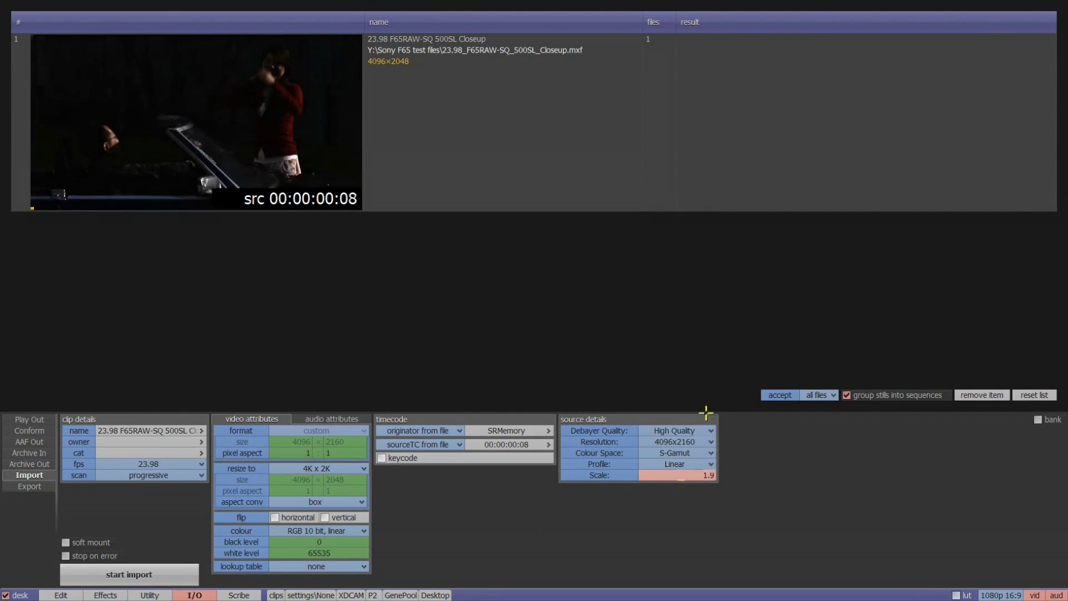
Switch the profile back to S-Log2 and lower the scale to 1.1.
click(706, 465)
click(700, 475)
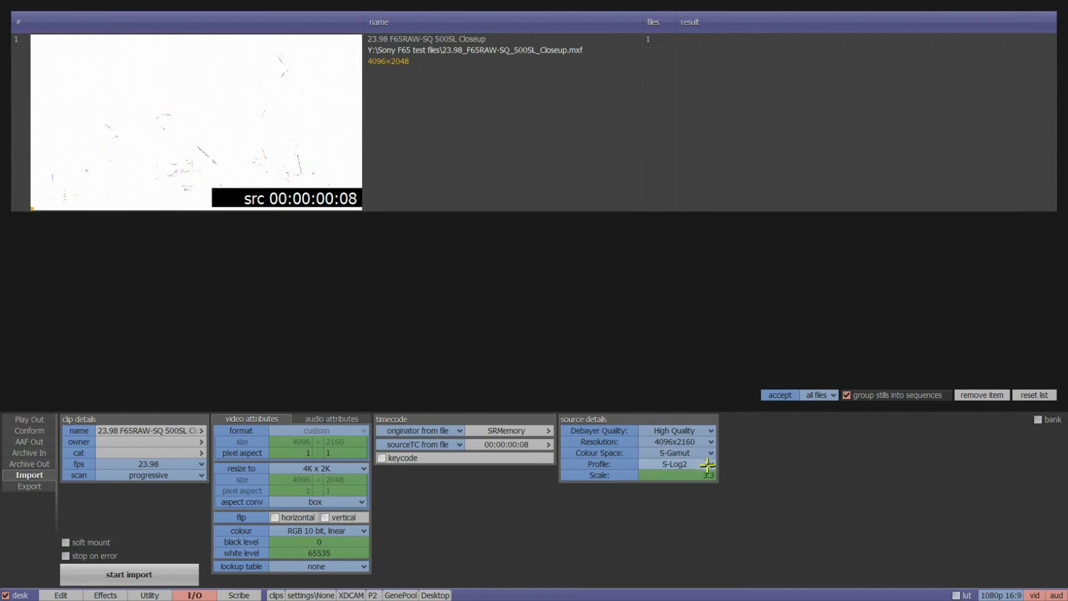
drag(711, 514, 710, 579)
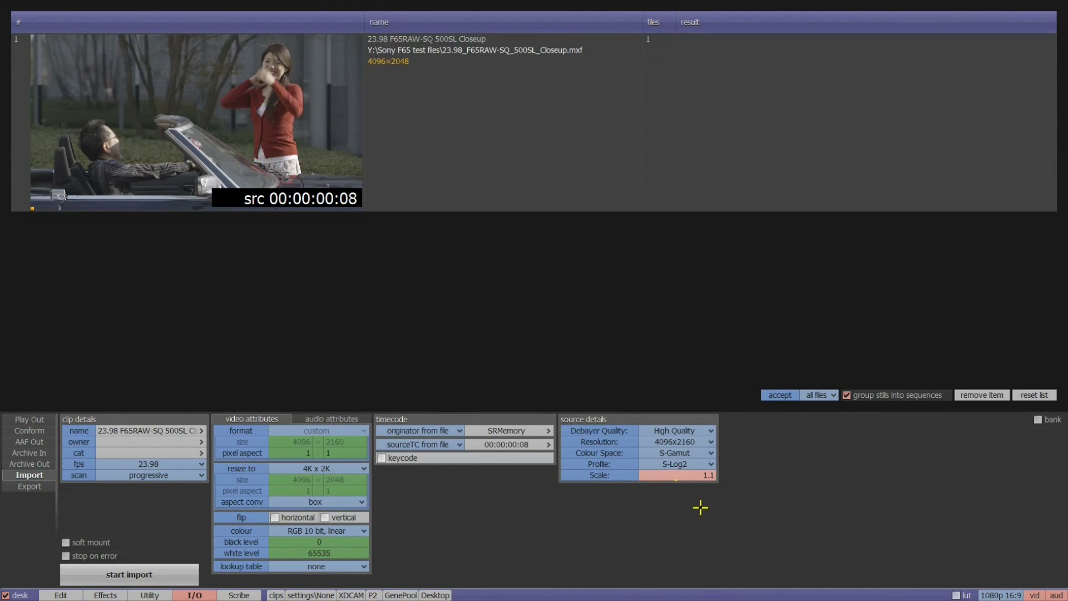
Reset scale to 1.0, set colour to RGB 10 bit, log, and start importing.
drag(700, 496, 701, 510)
click(325, 529)
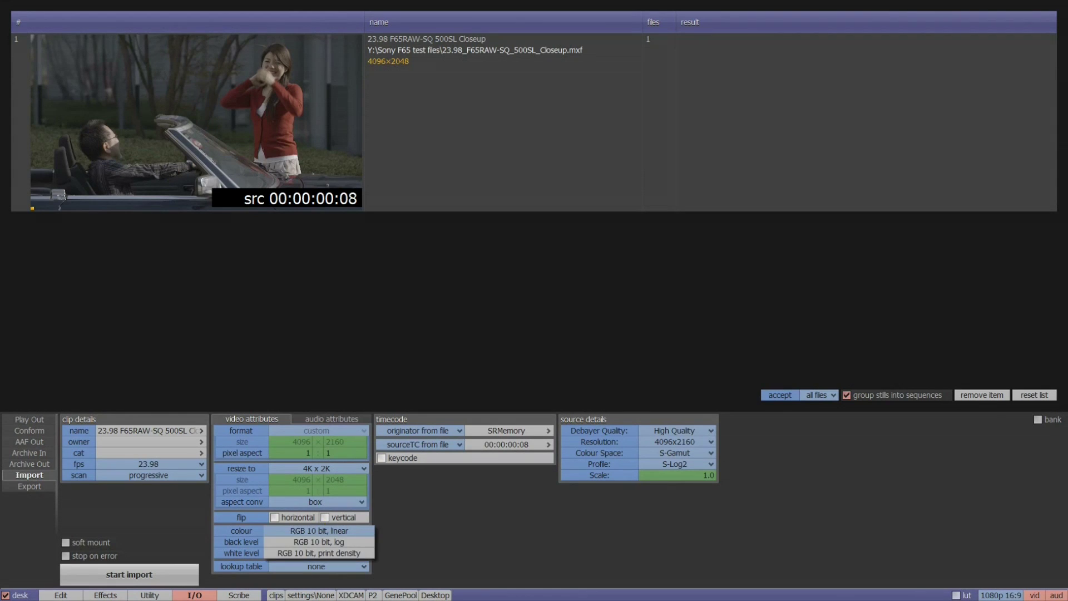
click(317, 529)
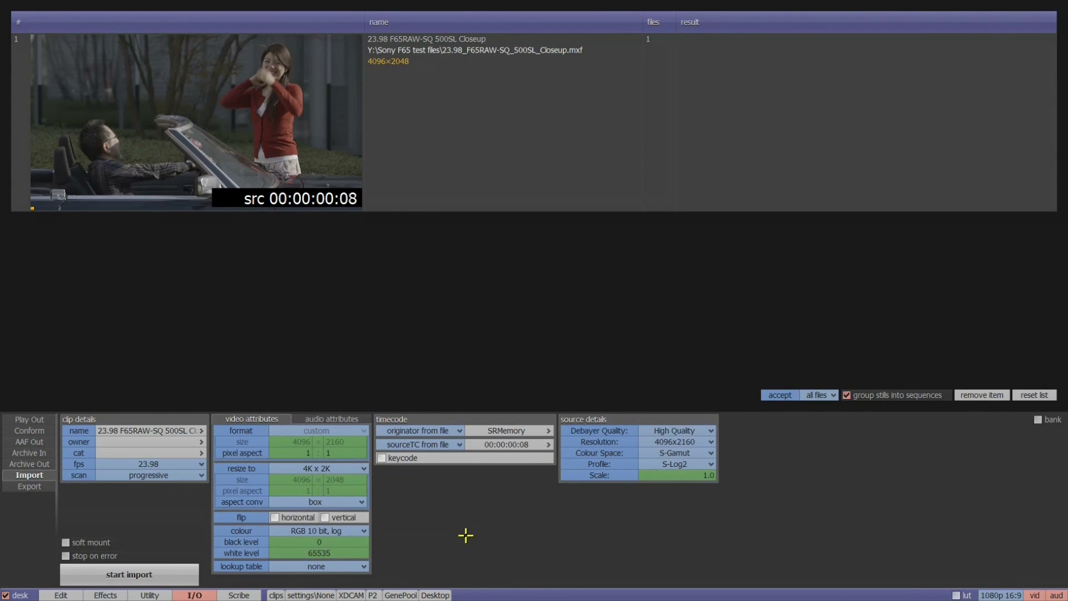
click(173, 574)
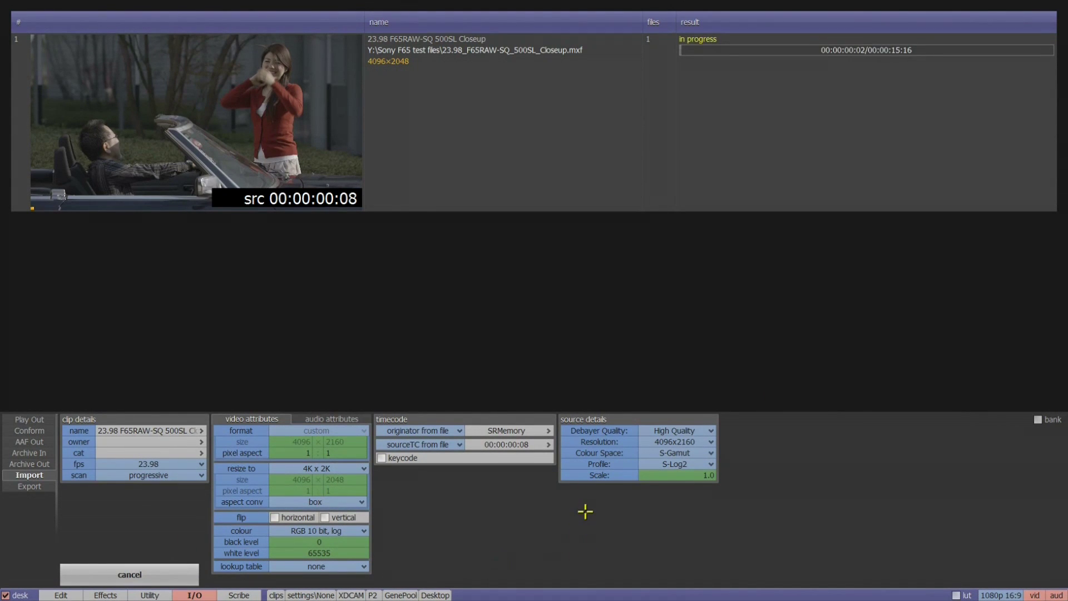